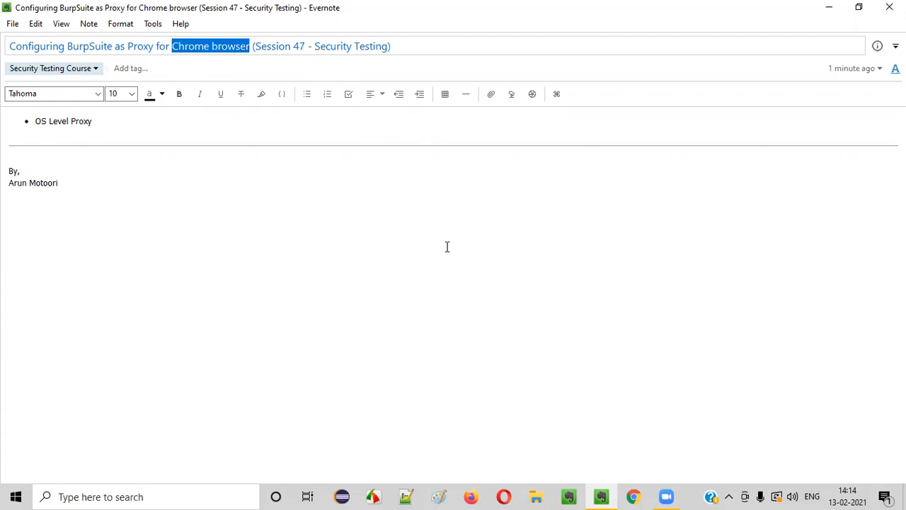
# - Launch Burp Suite Community Edition and start it with a temporary project
pyautogui.click(147, 496)
pyautogui.write('Bur')
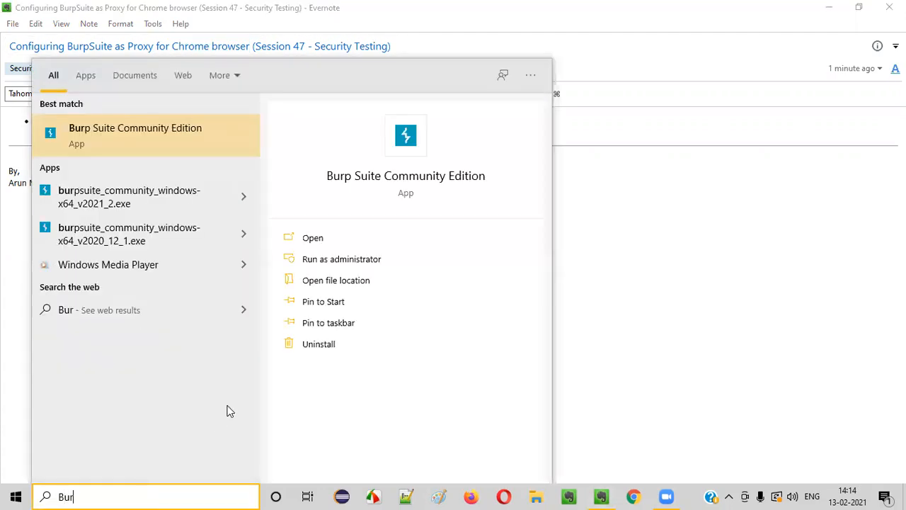
pyautogui.click(197, 124)
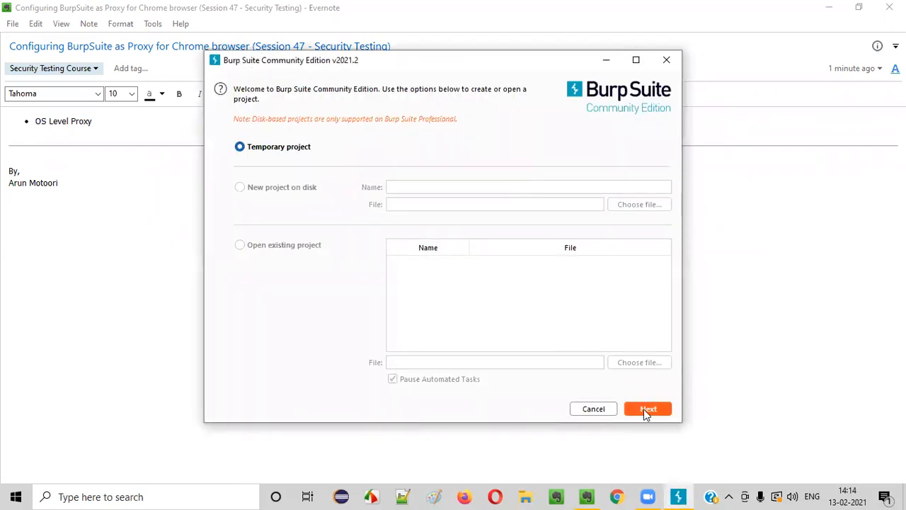
pyautogui.click(644, 409)
pyautogui.click(652, 410)
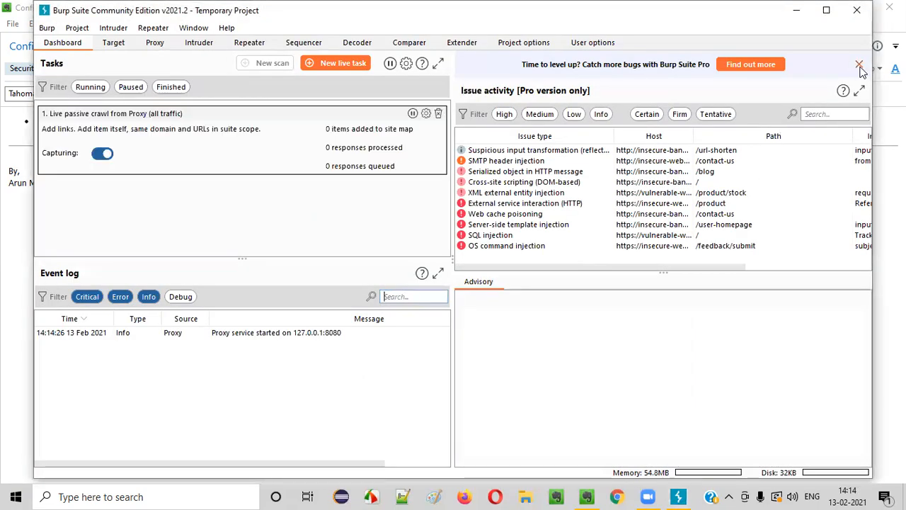
# - Dismiss the Burp Suite Pro upgrade banner and show the Proxy tool's Intercept page
pyautogui.click(859, 66)
pyautogui.click(161, 44)
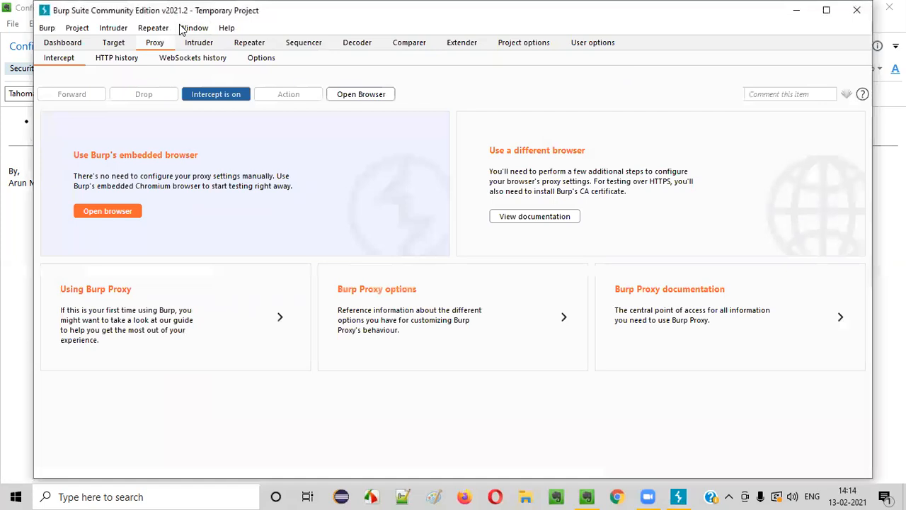
pyautogui.moveTo(186, 15); pyautogui.dragTo(184, 32)
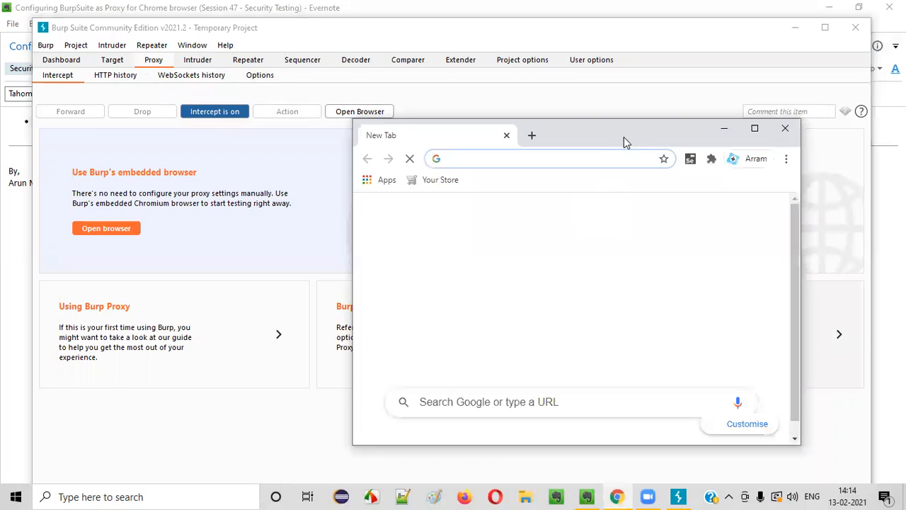
# - Load demo.testfire.net in a Chrome window and look over its home page
pyautogui.moveTo(622, 141); pyautogui.dragTo(598, 130)
pyautogui.write('deo')
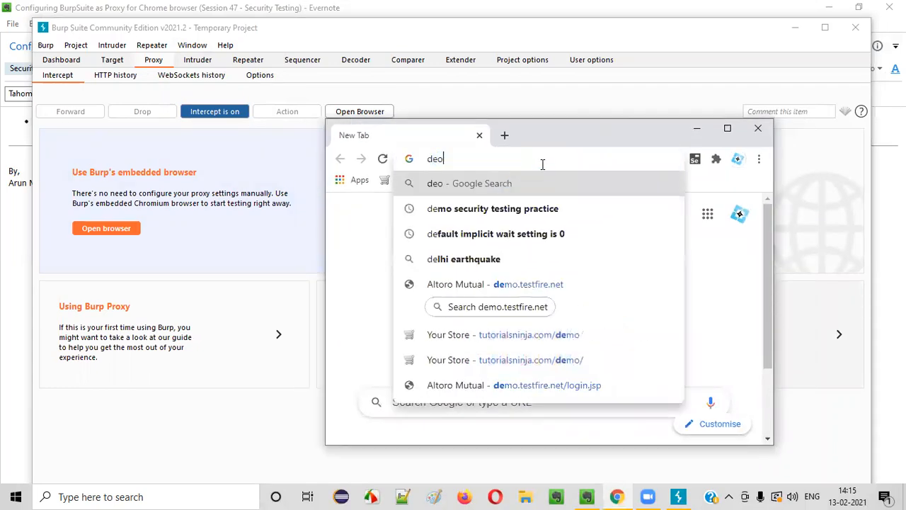
pyautogui.press('BackSpace')
pyautogui.write('mo.test')
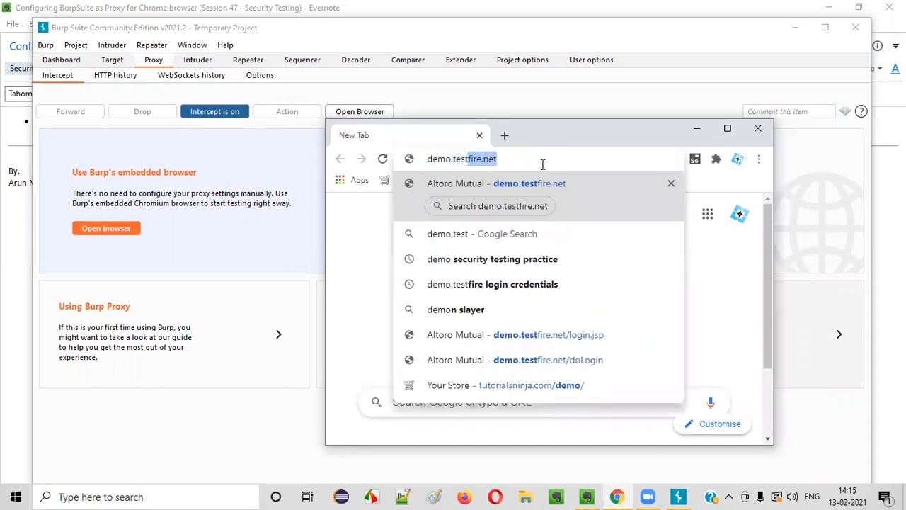
pyautogui.write('fire.')
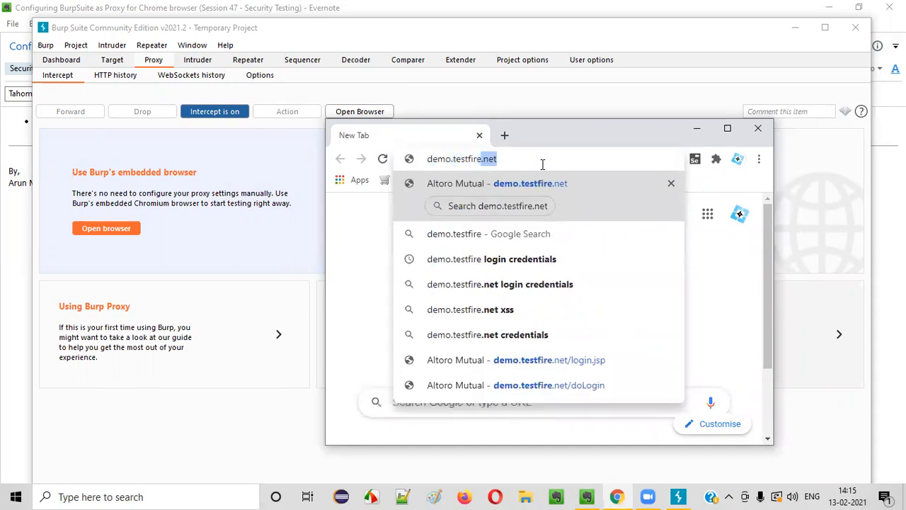
pyautogui.write('net')
pyautogui.press('Return')
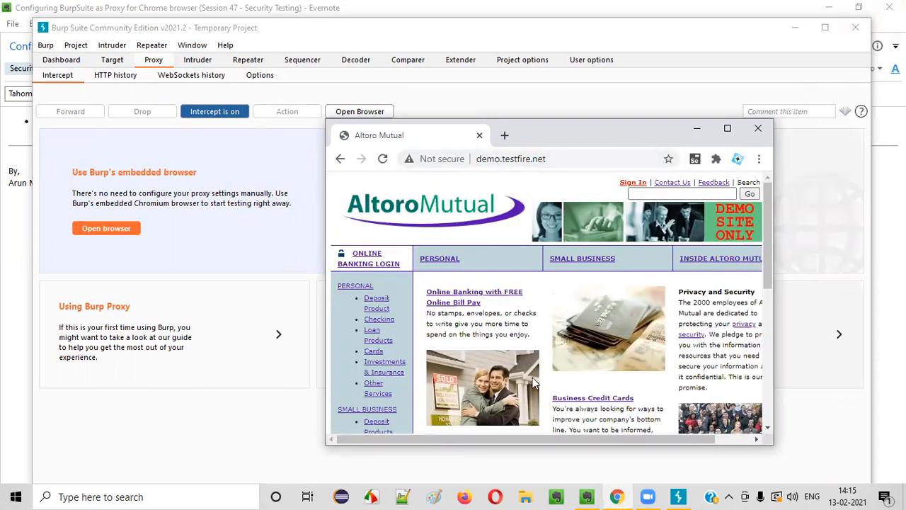
pyautogui.scroll(-10, 539, 286)
pyautogui.scroll(10, 542, 287)
# - Open Chrome's settings in a maximized window and search them for "proxy"
pyautogui.moveTo(551, 138); pyautogui.dragTo(580, 155)
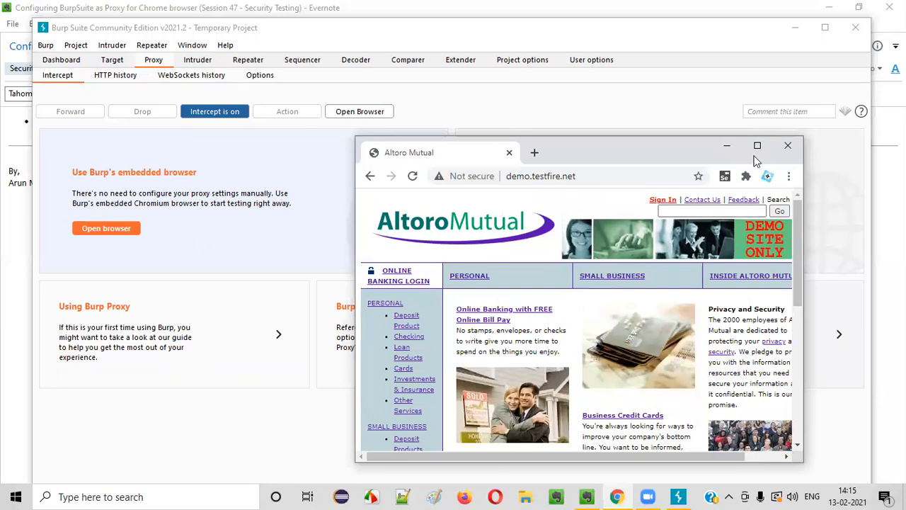
pyautogui.moveTo(595, 153); pyautogui.dragTo(525, 156)
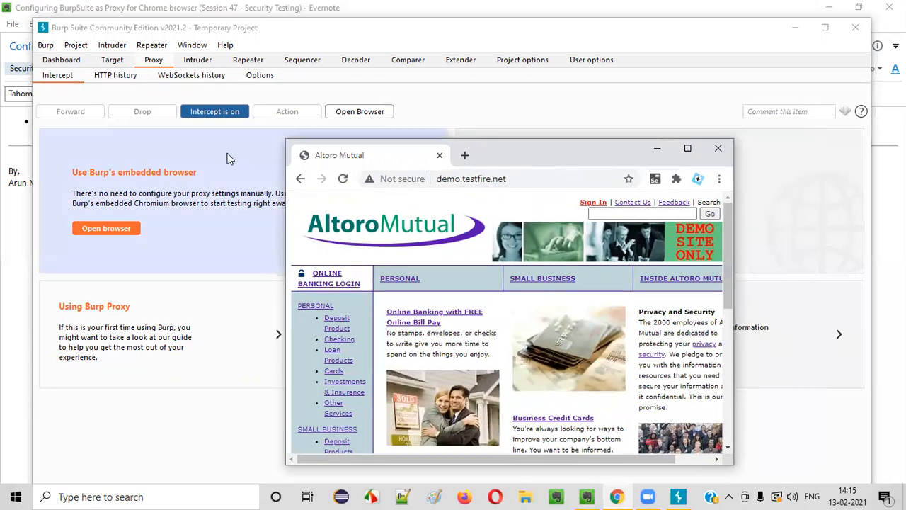
pyautogui.click(688, 147)
pyautogui.click(179, 11)
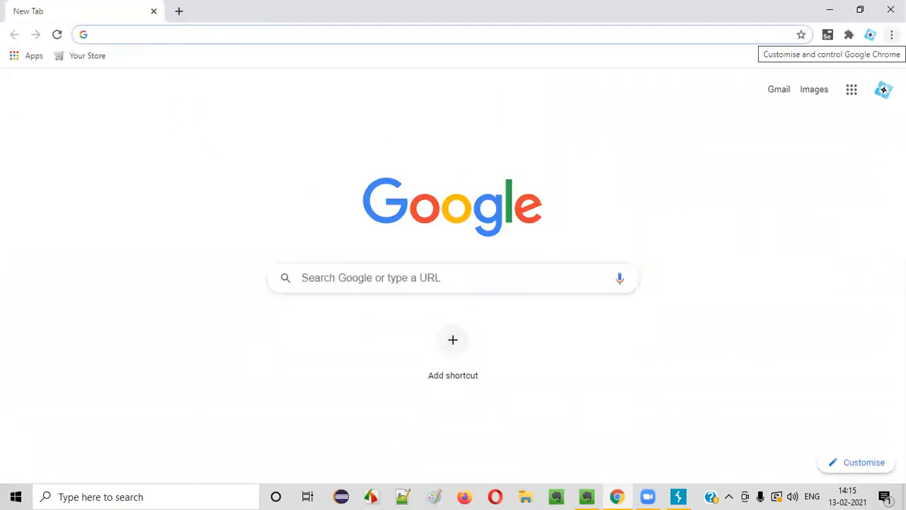
pyautogui.click(891, 34)
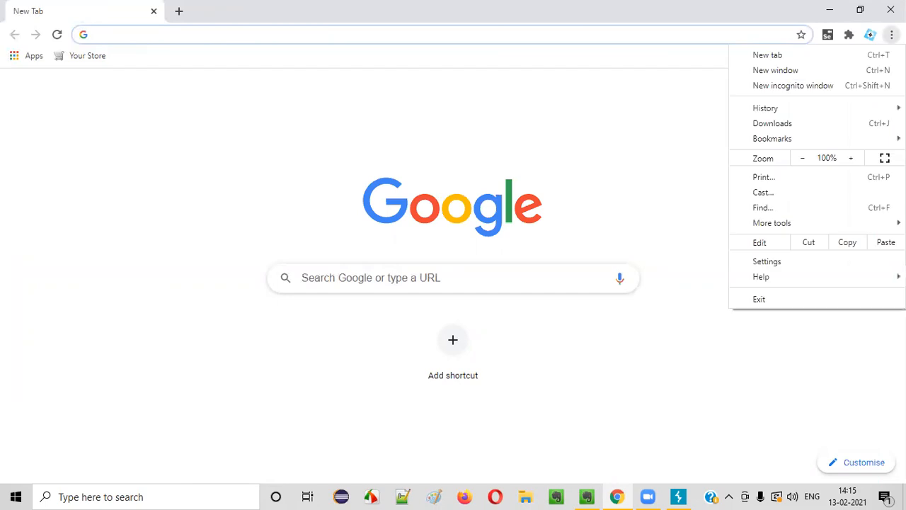
pyautogui.click(798, 263)
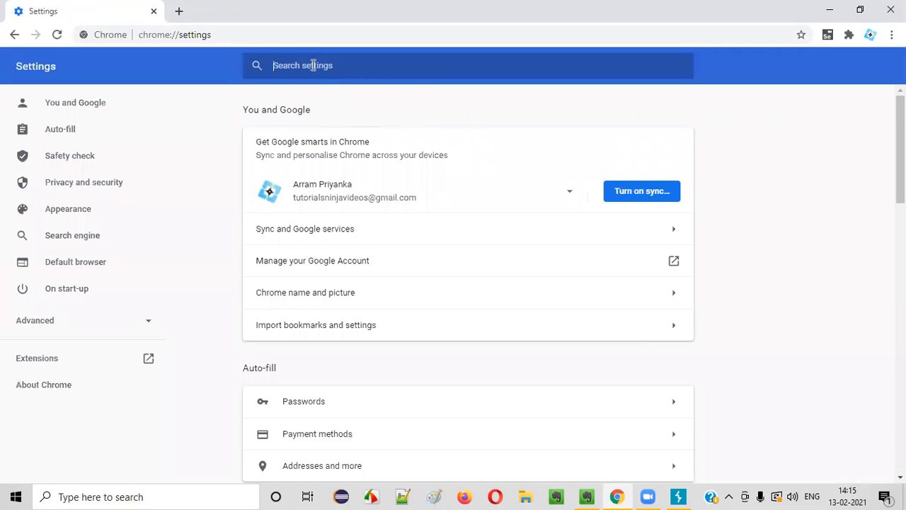
pyautogui.write('proxy')
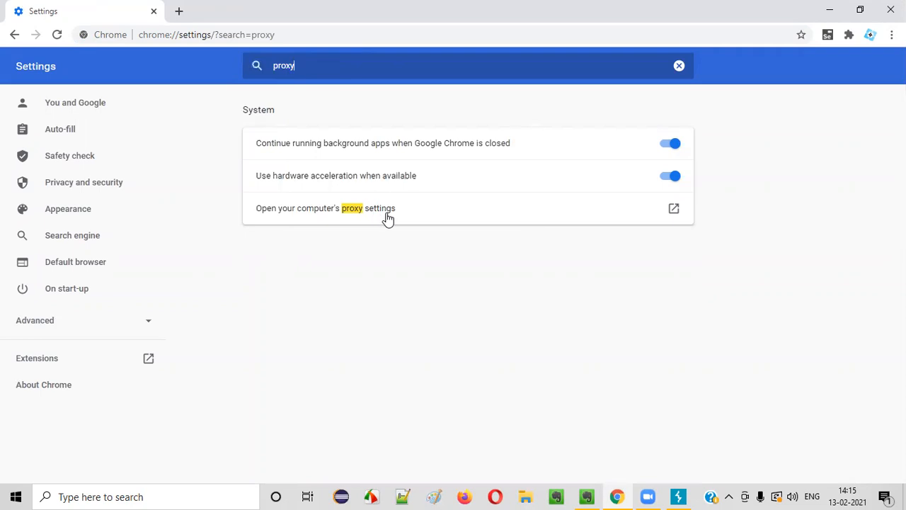
# - Switch to Paint and write the headings "Firefox" and "Chrome" side by side near the canvas's upper edge
pyautogui.click(436, 495)
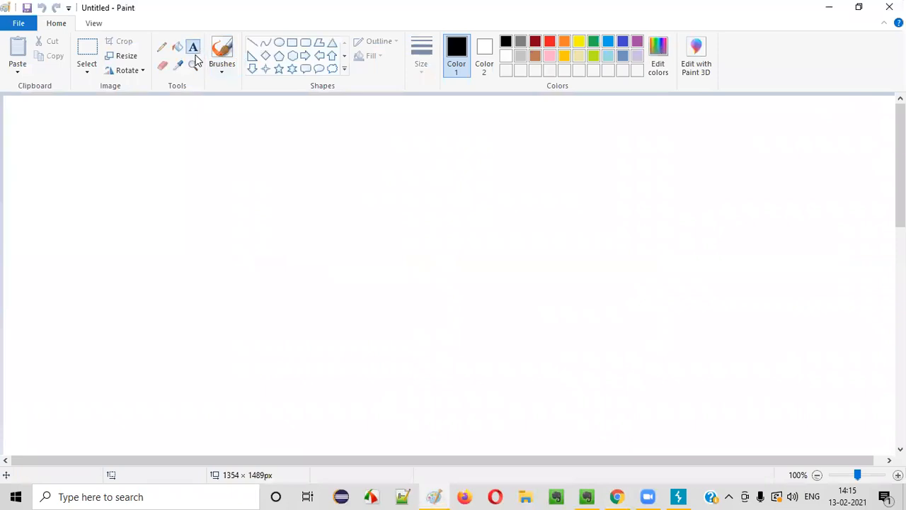
pyautogui.click(127, 121)
pyautogui.write('Firefox')
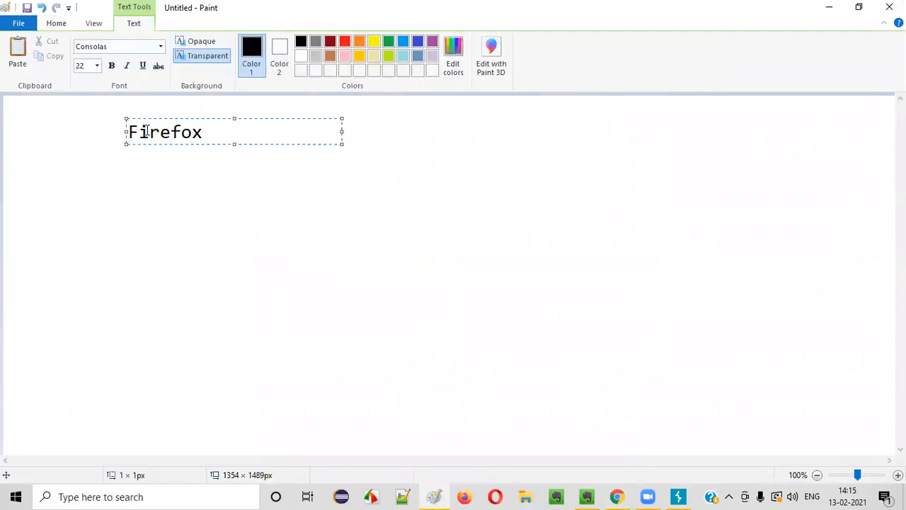
pyautogui.click(335, 187)
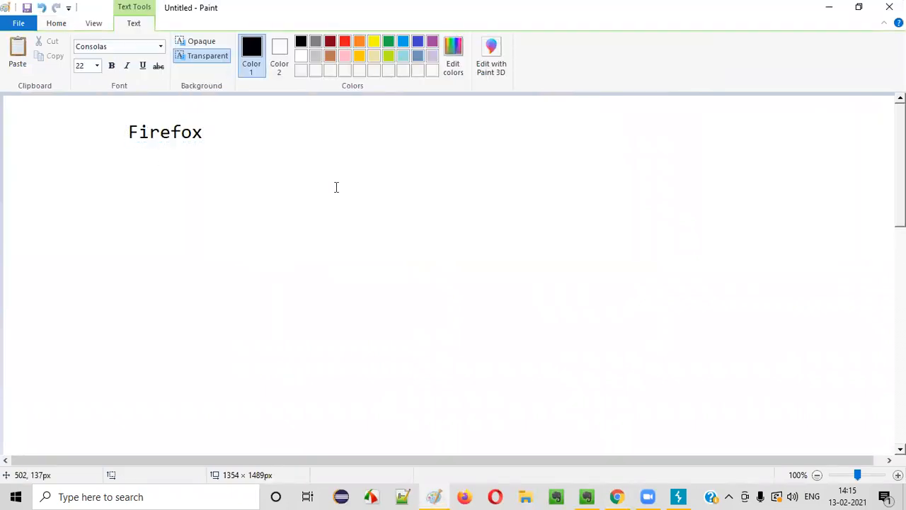
pyautogui.click(579, 120)
pyautogui.write('Chrome')
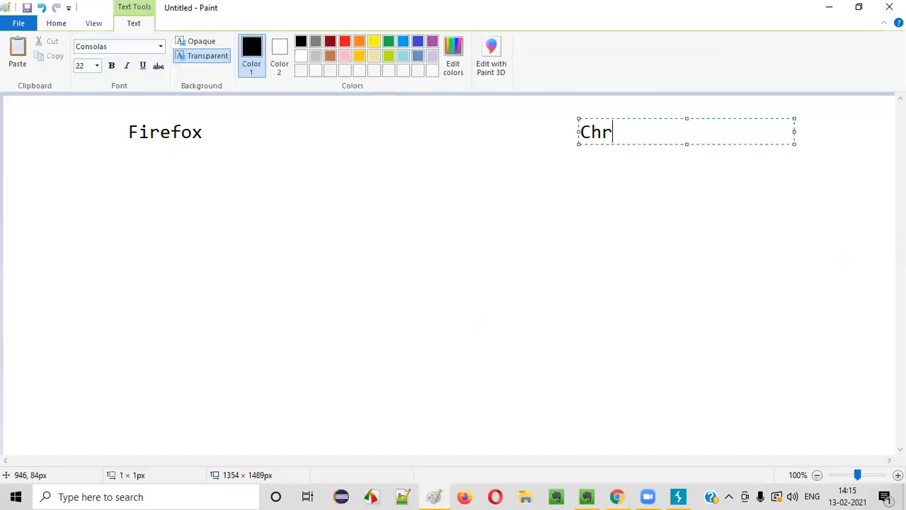
pyautogui.click(620, 196)
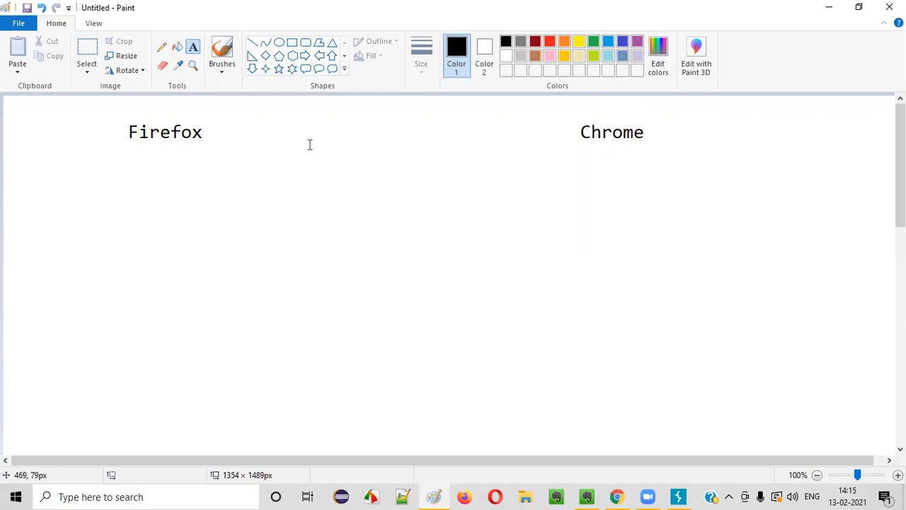
# - Draw a vertical line between the Firefox and Chrome headings and a horizontal line below them to form a comparison table
pyautogui.click(252, 43)
pyautogui.moveTo(389, 96); pyautogui.dragTo(379, 192)
pyautogui.moveTo(373, 240)
pyautogui.mouseDown()
pyautogui.moveTo(386, 471)
pyautogui.moveTo(395, 471)
pyautogui.mouseUp()
pyautogui.moveTo(14, 204)
pyautogui.mouseDown()
pyautogui.moveTo(259, 192)
pyautogui.moveTo(807, 189)
pyautogui.moveTo(887, 203)
pyautogui.mouseUp()
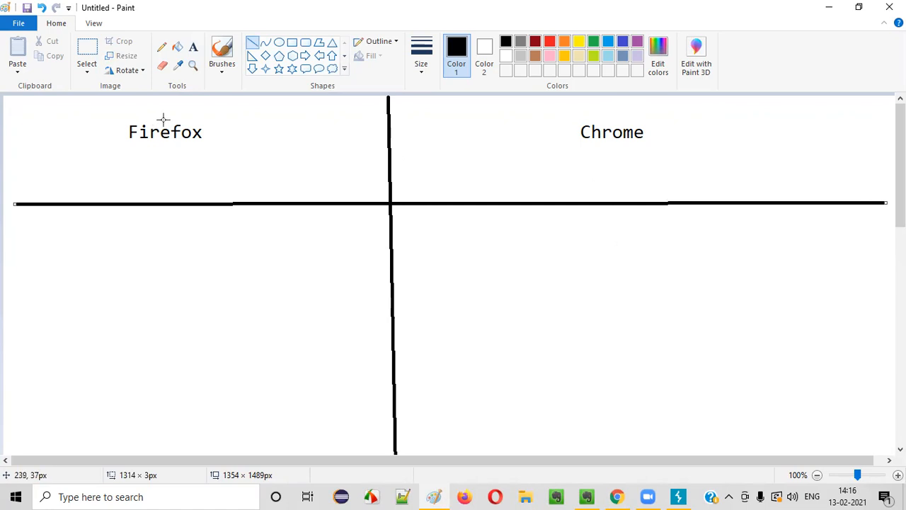
# - Write "Browser level" under the Firefox heading and "OS Level" under the Chrome heading
pyautogui.click(193, 47)
pyautogui.moveTo(97, 228); pyautogui.dragTo(314, 264)
pyautogui.write('Browser level')
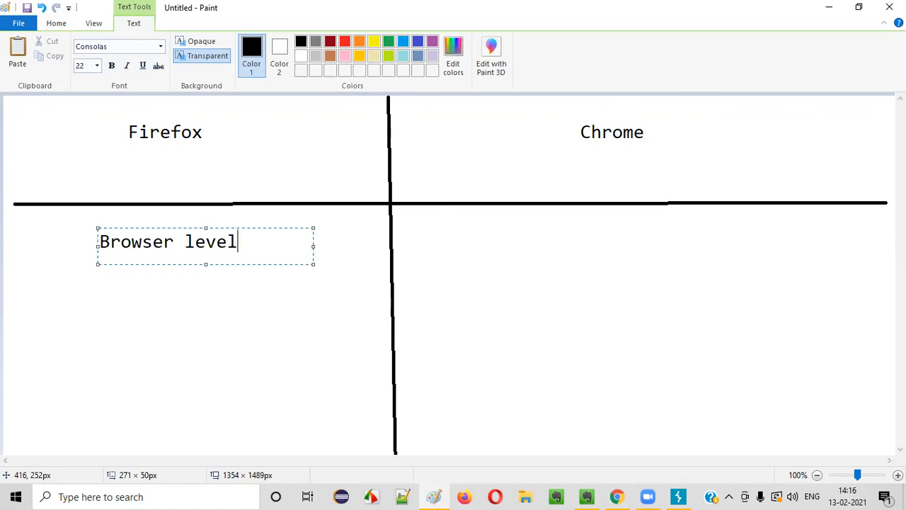
pyautogui.click(209, 340)
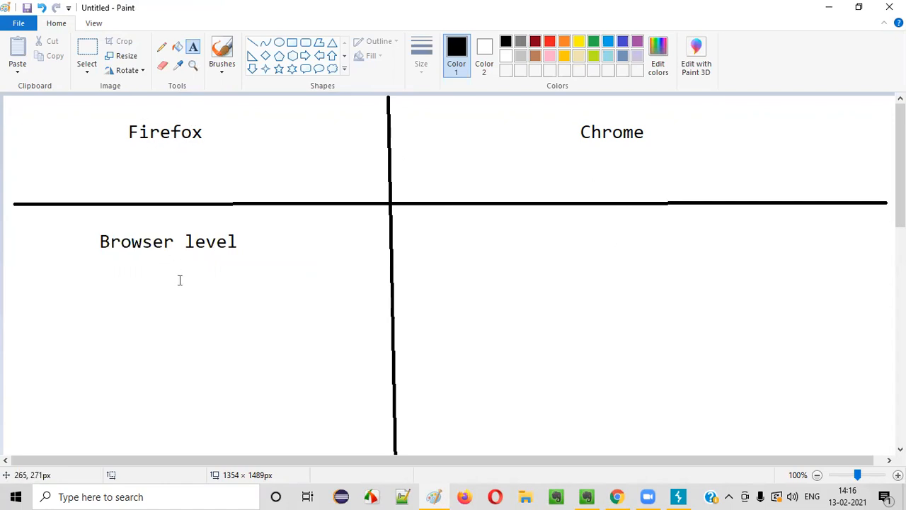
pyautogui.click(563, 222)
pyautogui.write('OS Level')
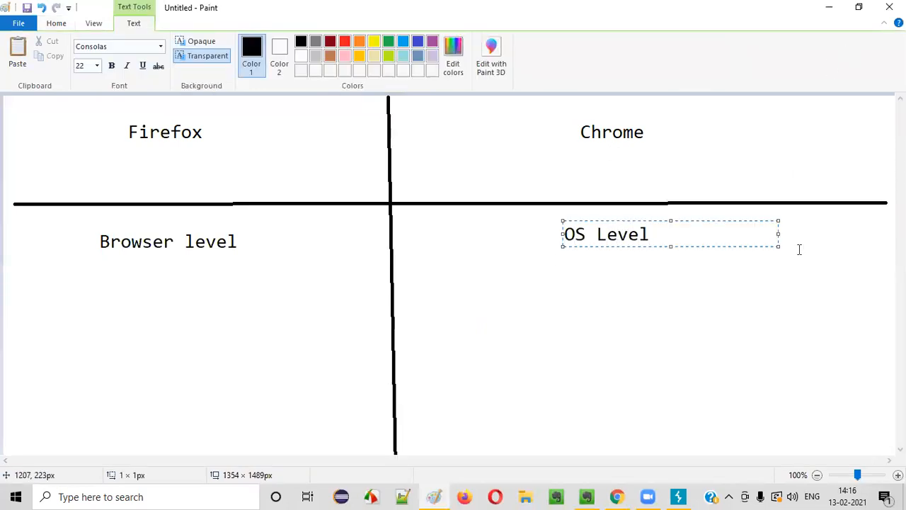
pyautogui.click(573, 342)
# - Return to Chrome, open the computer's proxy settings and turn on the use of a manual proxy server
pyautogui.click(617, 497)
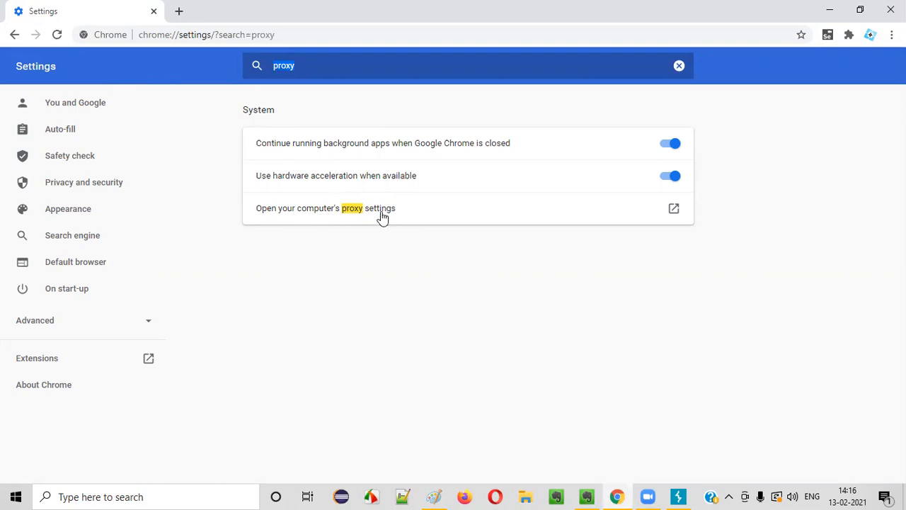
pyautogui.click(674, 209)
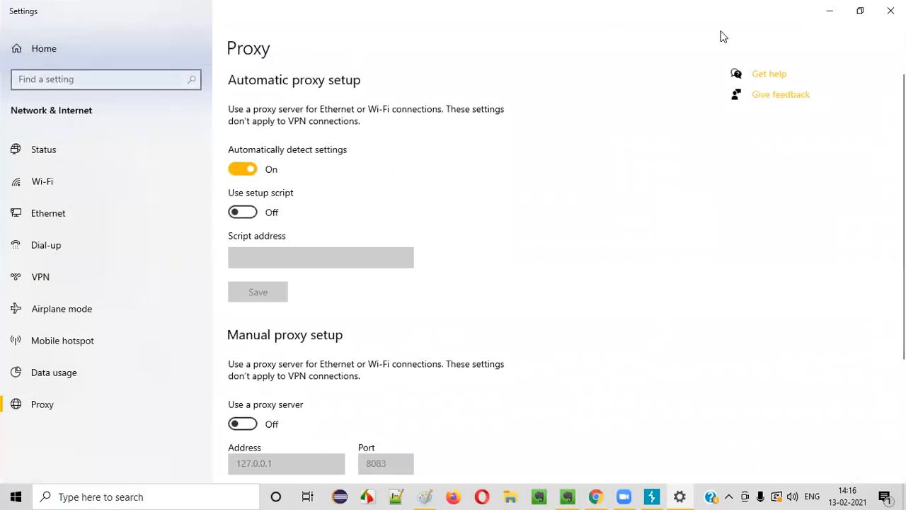
pyautogui.scroll(-3, 577, 226)
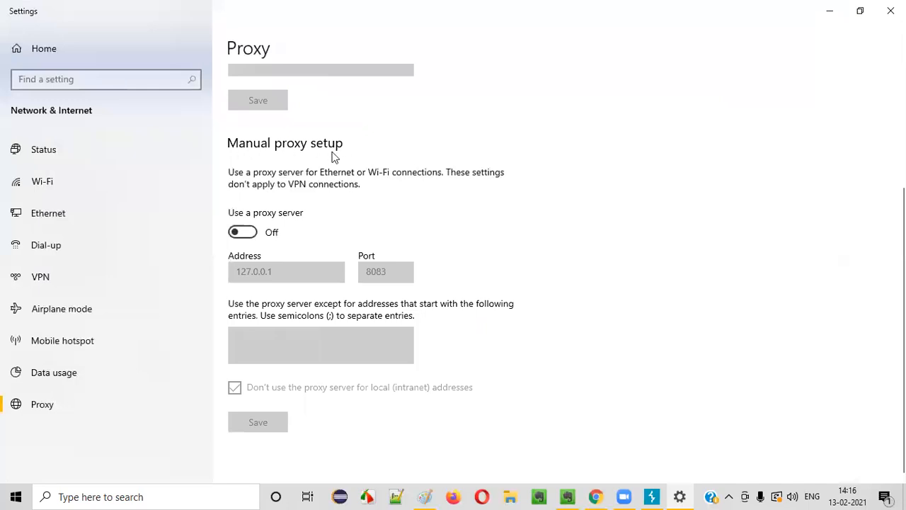
pyautogui.click(244, 233)
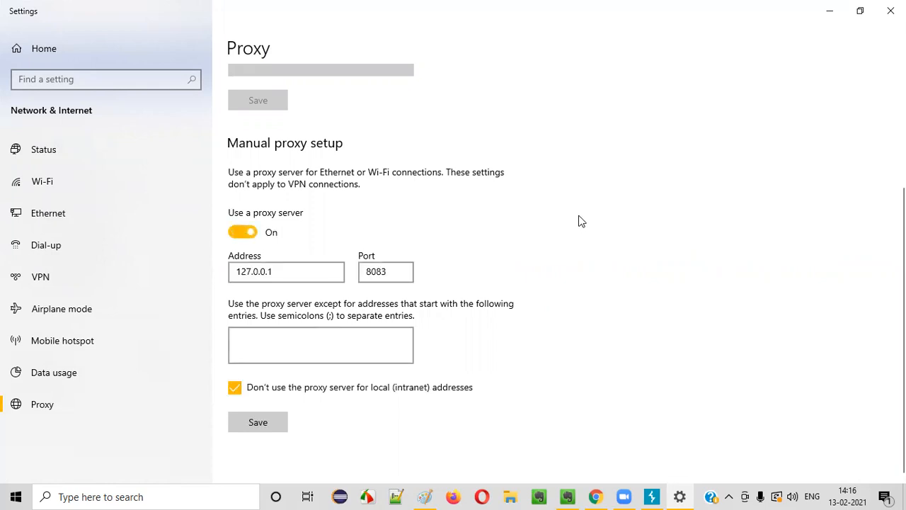
# - Enter 127.0.0.1 as the manual proxy address and 8083 as the port
pyautogui.click(238, 272)
pyautogui.moveTo(238, 271); pyautogui.dragTo(281, 272)
pyautogui.click(280, 271)
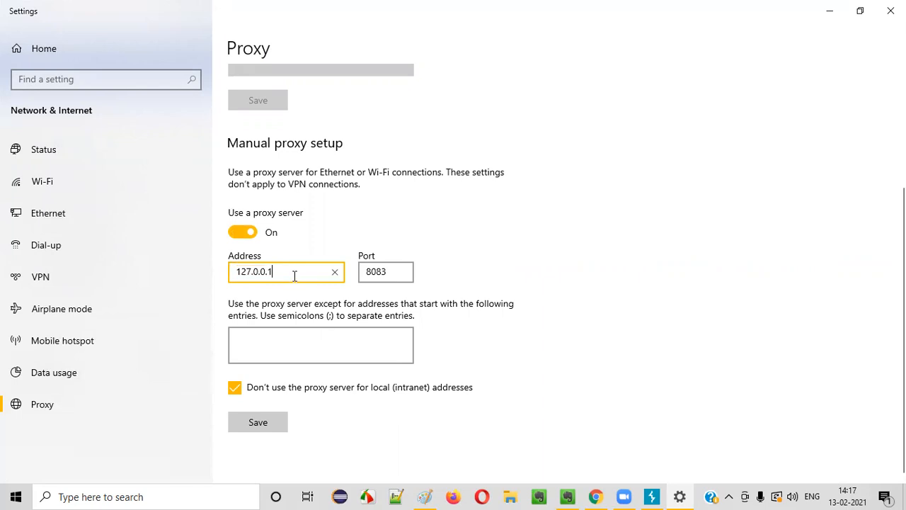
pyautogui.click(335, 272)
pyautogui.write('127.0')
pyautogui.click(403, 264)
pyautogui.moveTo(366, 272); pyautogui.dragTo(419, 279)
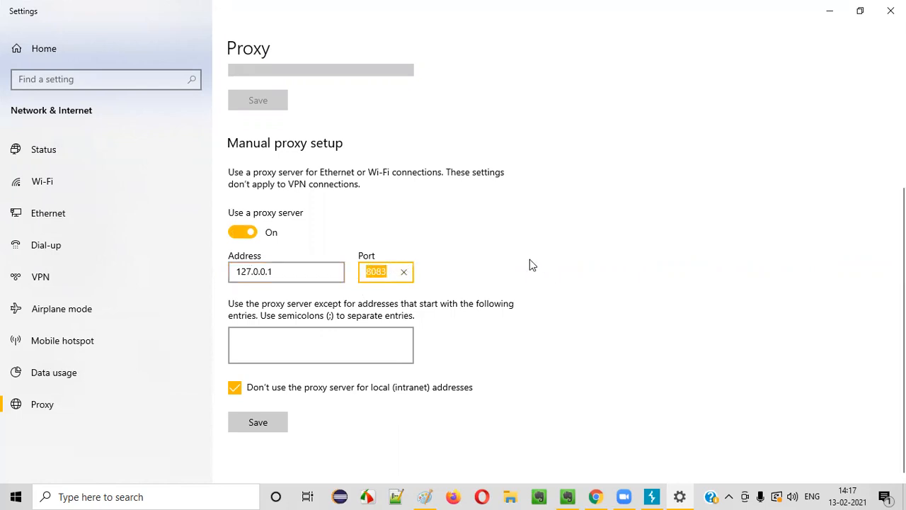
pyautogui.click(388, 274)
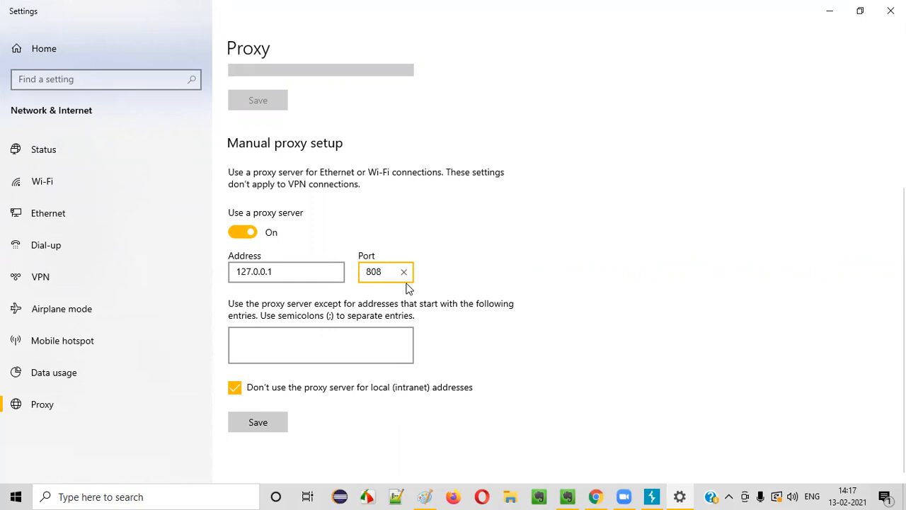
pyautogui.doubleClick(377, 270)
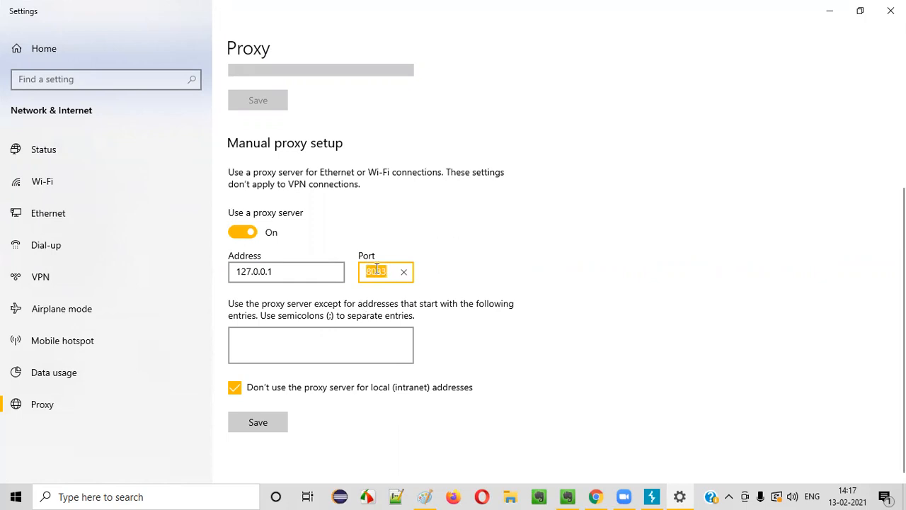
pyautogui.click(492, 278)
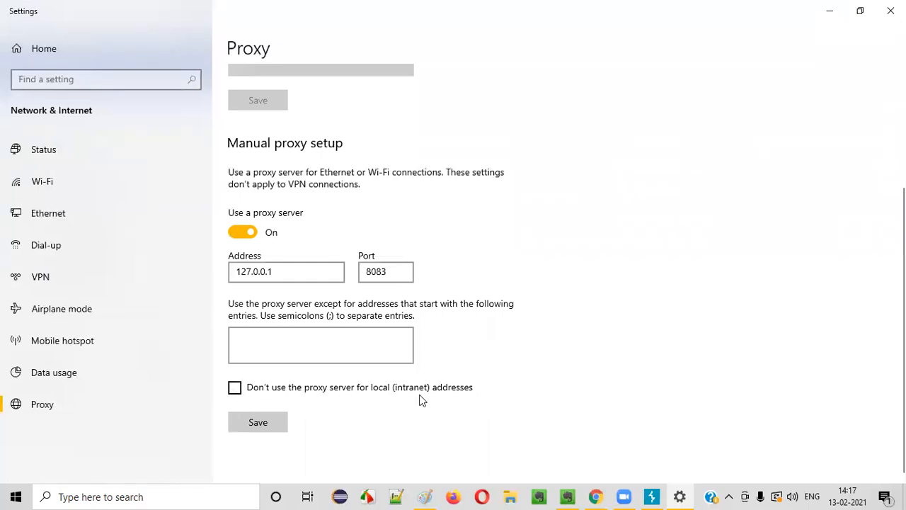
# - Exempt local (intranet) addresses from the proxy server, then save and close the Windows proxy settings
pyautogui.click(238, 394)
pyautogui.click(265, 427)
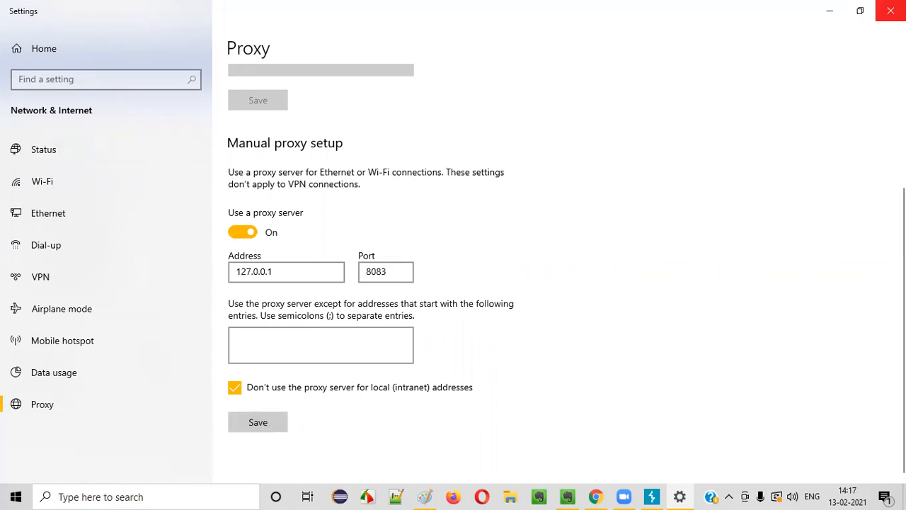
pyautogui.click(891, 10)
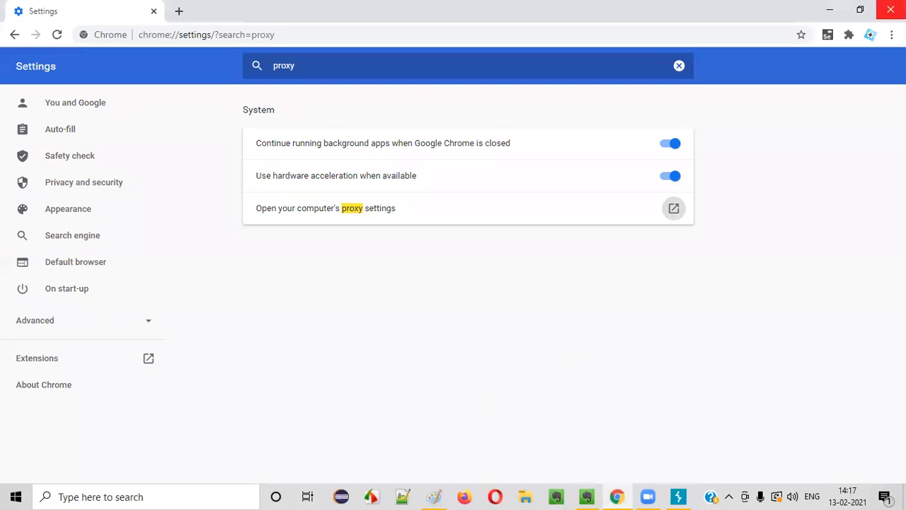
# - Switch to Burp Suite and add a proxy listener on port 8083 bound to the specific address 127.0.0.1
pyautogui.click(679, 496)
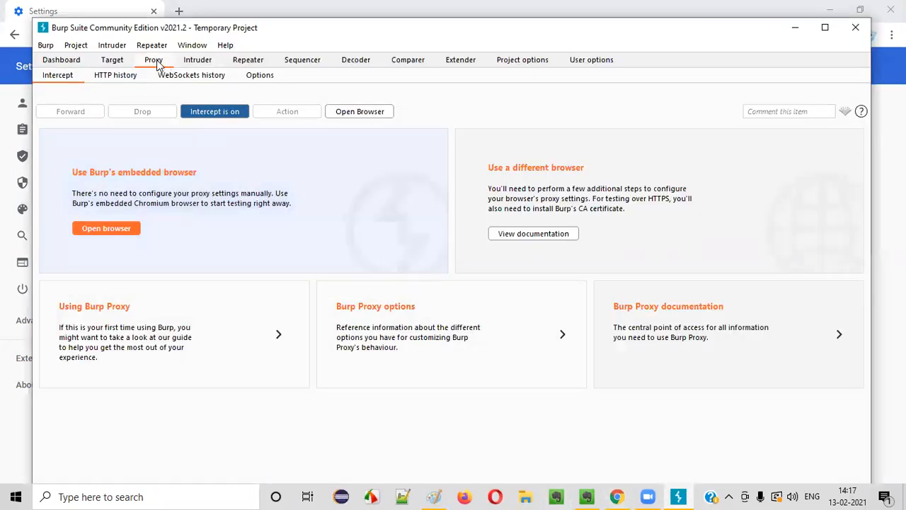
pyautogui.click(258, 77)
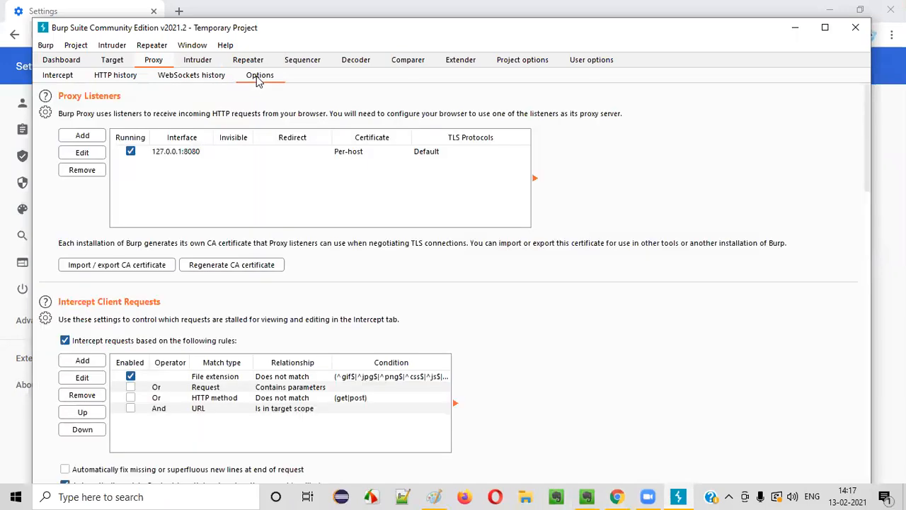
pyautogui.click(82, 135)
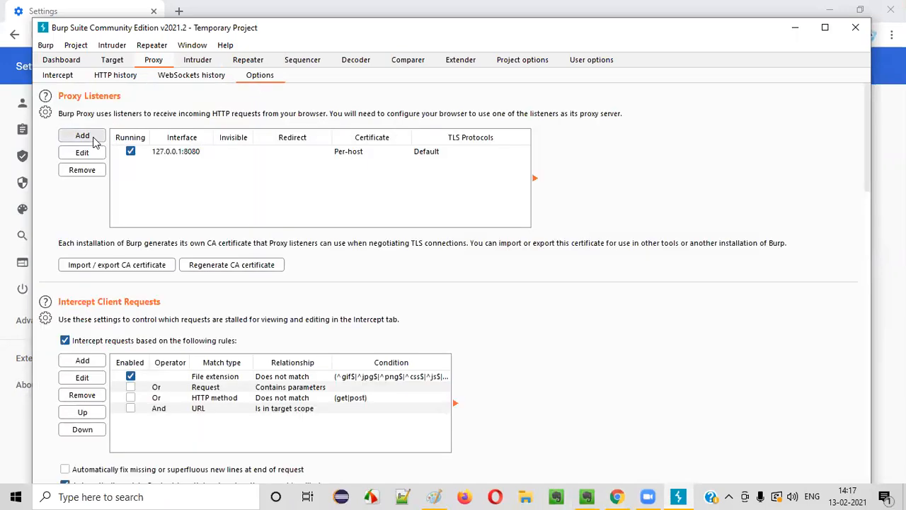
pyautogui.moveTo(355, 119); pyautogui.dragTo(343, 165)
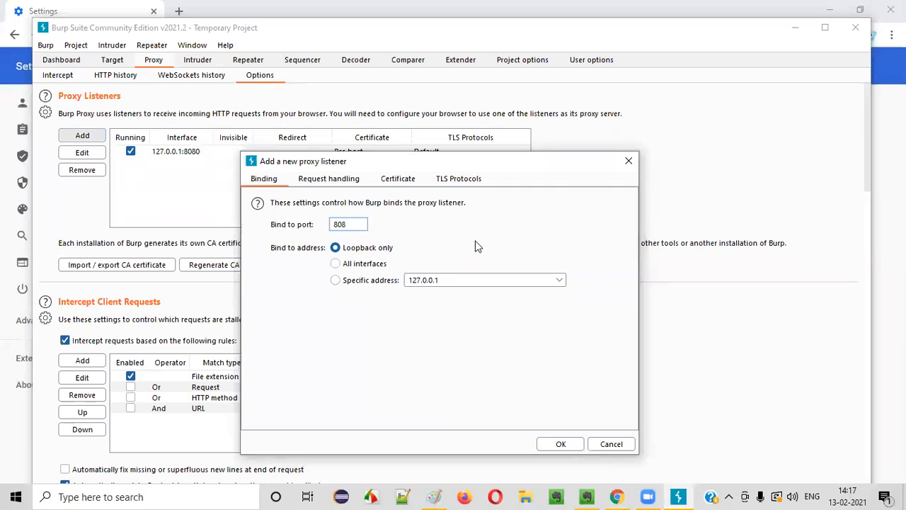
pyautogui.doubleClick(352, 226)
pyautogui.click(356, 225)
pyautogui.click(336, 280)
pyautogui.click(563, 445)
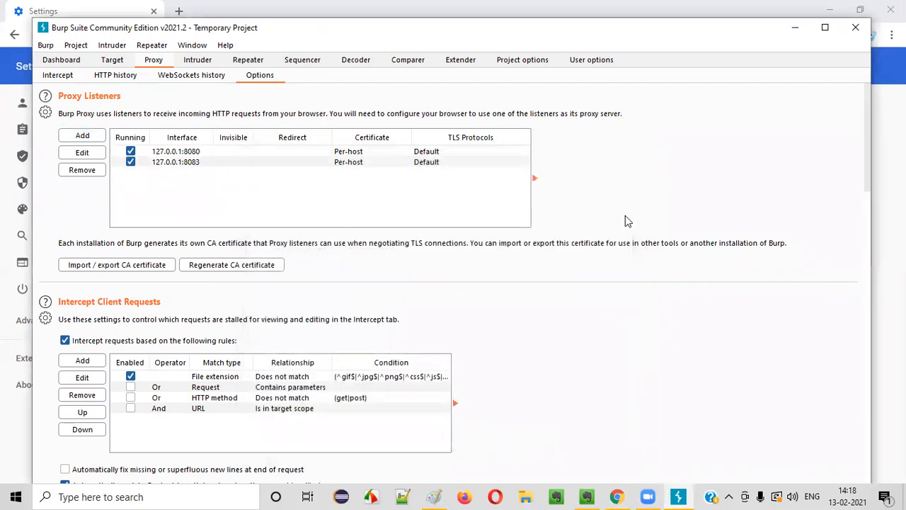
# - Switch to Chrome, enter demo.testfire.net as the address without loading it, and restore the window to a smaller size
pyautogui.click(617, 497)
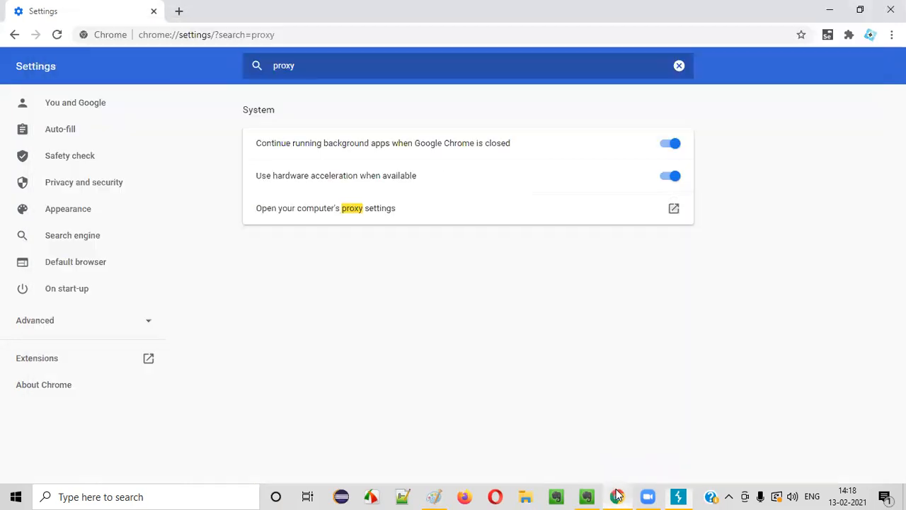
pyautogui.click(231, 35)
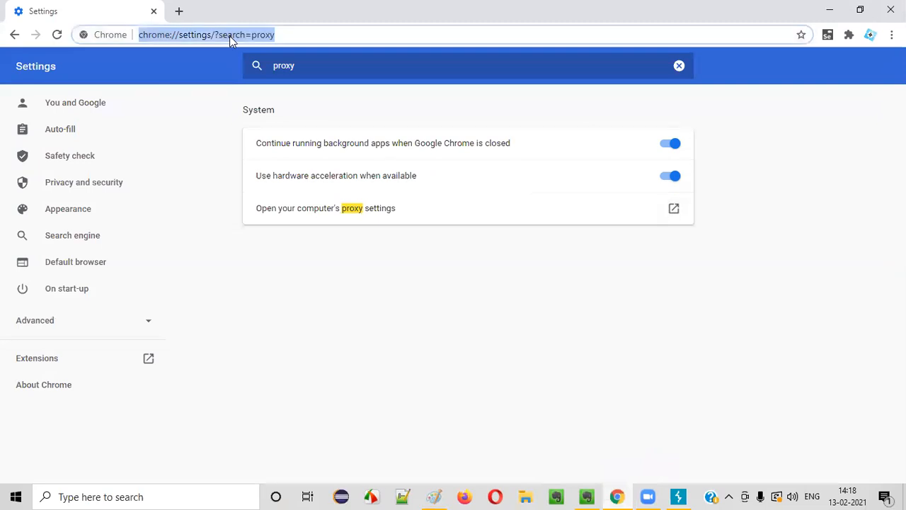
pyautogui.write('demo.testfire.net')
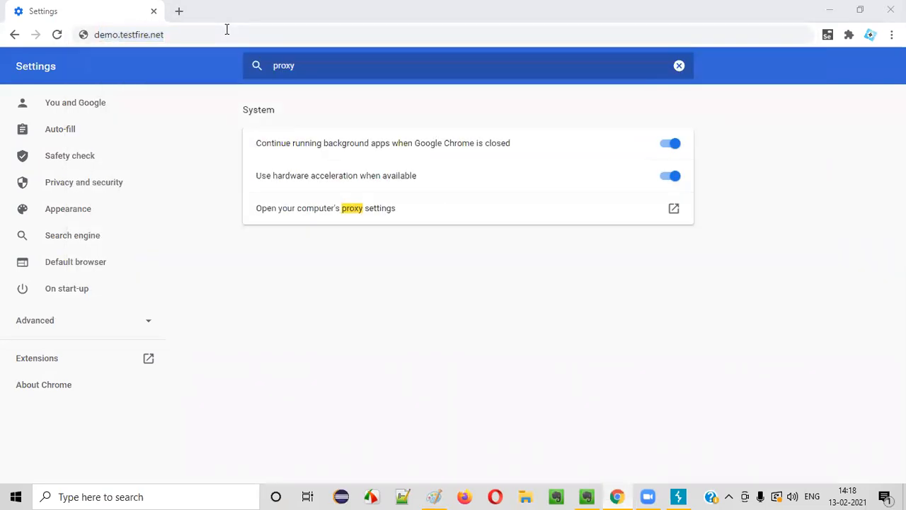
pyautogui.press('super+Down')
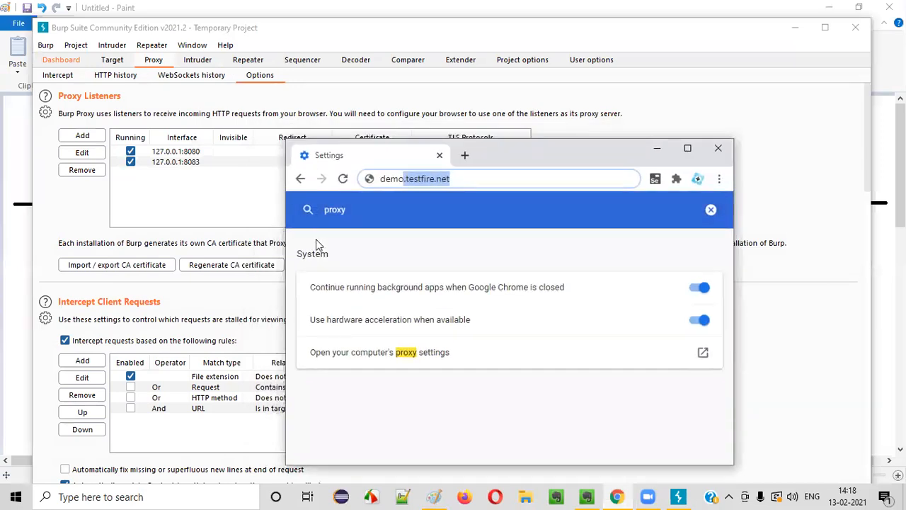
# - Show the proxy Intercept view in Burp Suite, and load demo.testfire.net in Chrome
pyautogui.click(156, 68)
pyautogui.click(68, 77)
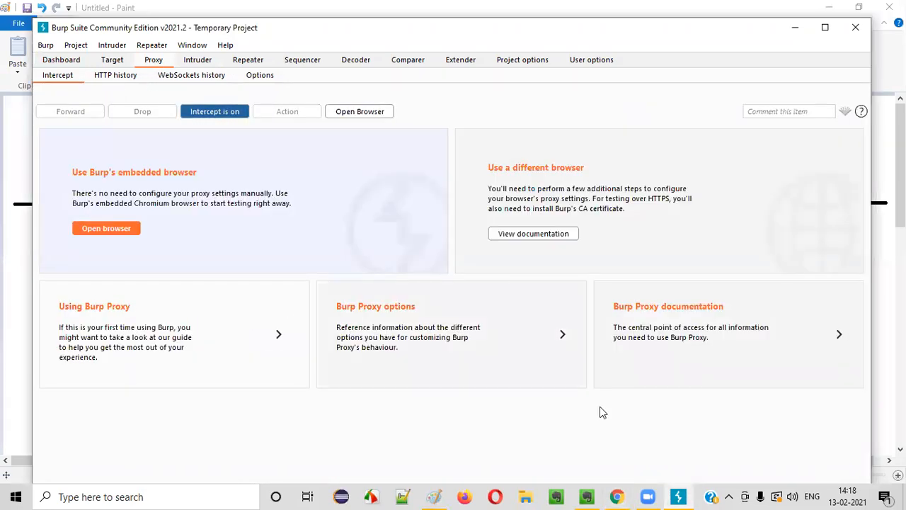
pyautogui.moveTo(677, 496)
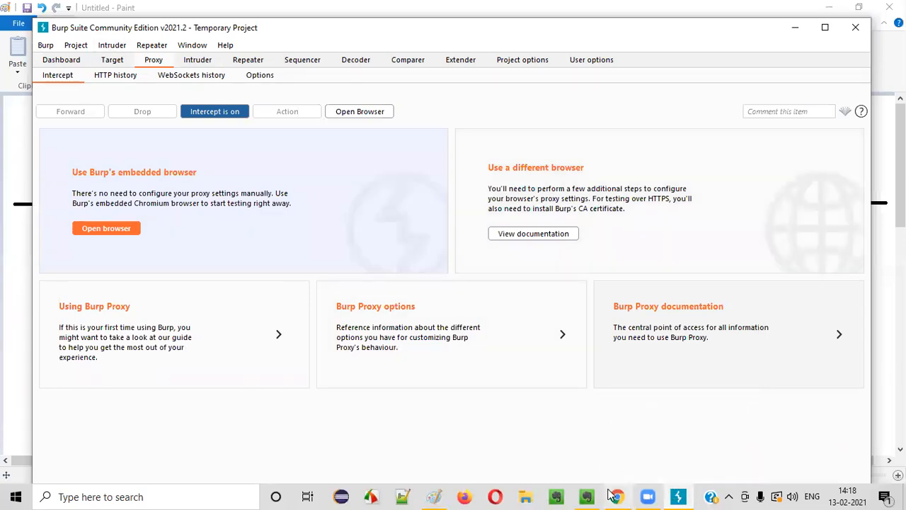
pyautogui.click(613, 495)
pyautogui.moveTo(538, 150); pyautogui.dragTo(557, 149)
pyautogui.click(497, 178)
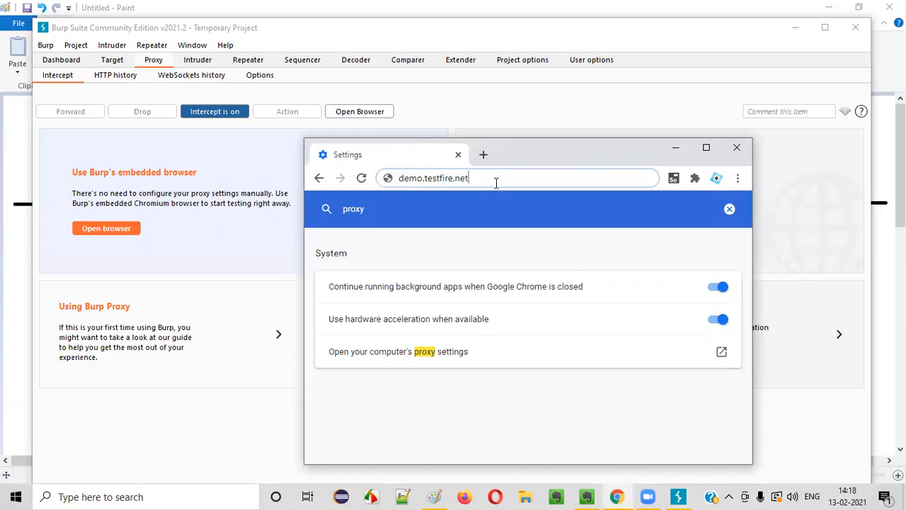
pyautogui.press('Return')
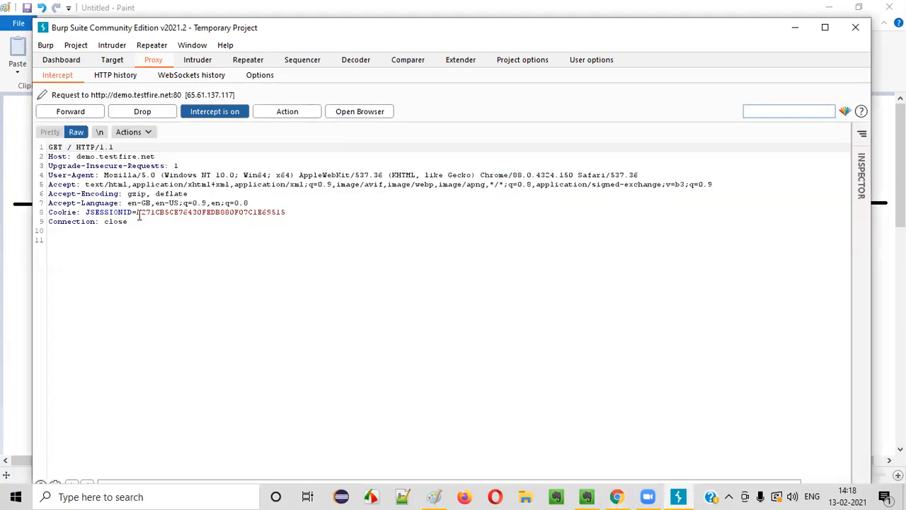
# - Check the pending page in Chrome, forward the intercepted request in Burp Suite and return to Chrome to view the site
pyautogui.click(652, 489)
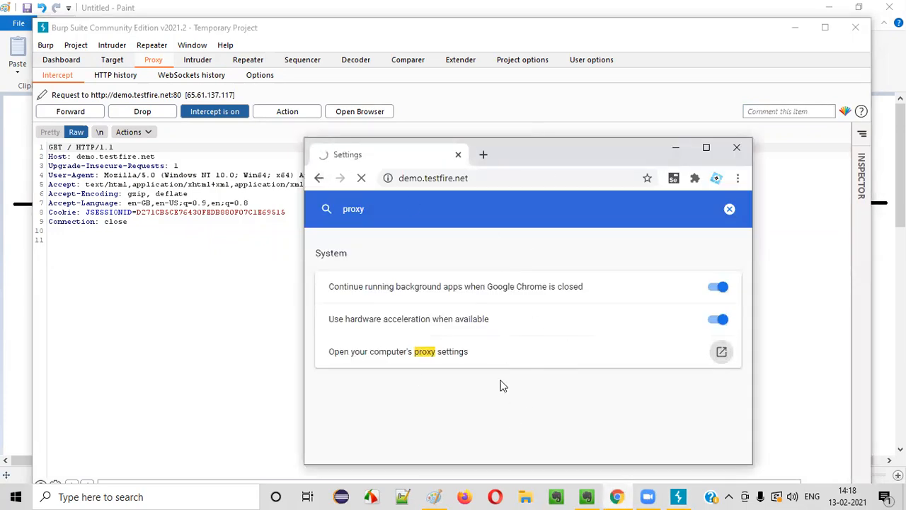
pyautogui.click(500, 178)
pyautogui.click(76, 111)
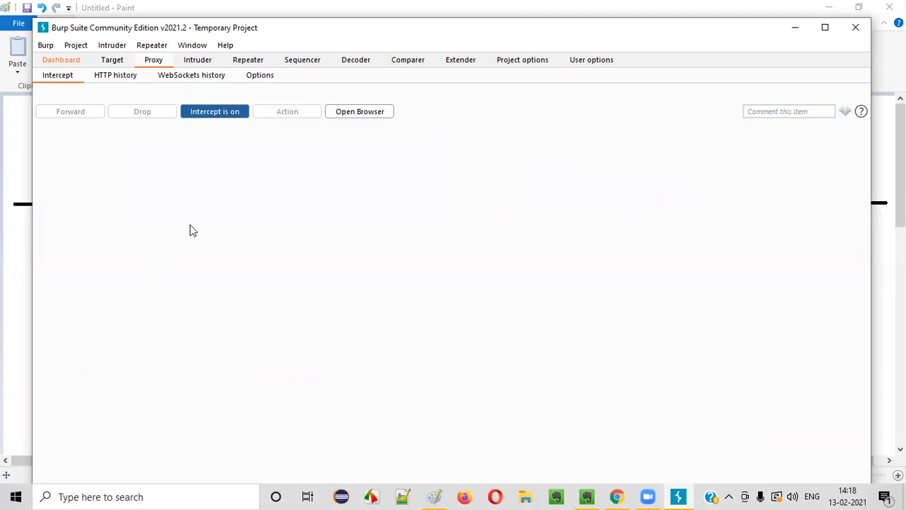
pyautogui.click(617, 497)
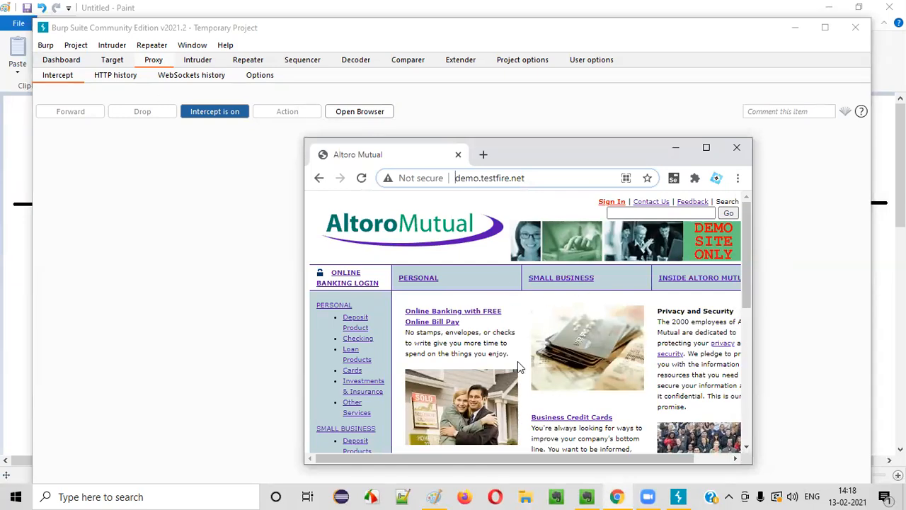
pyautogui.moveTo(549, 146); pyautogui.dragTo(538, 147)
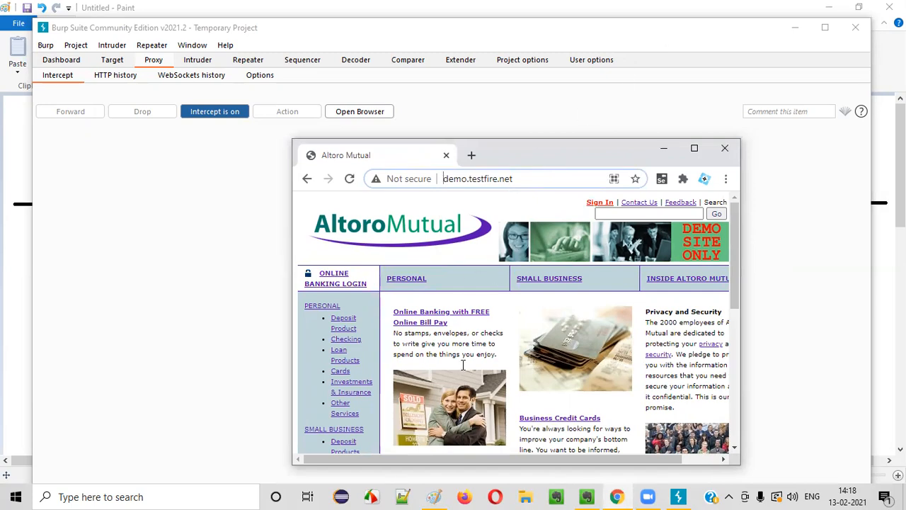
pyautogui.moveTo(545, 152); pyautogui.dragTo(520, 142)
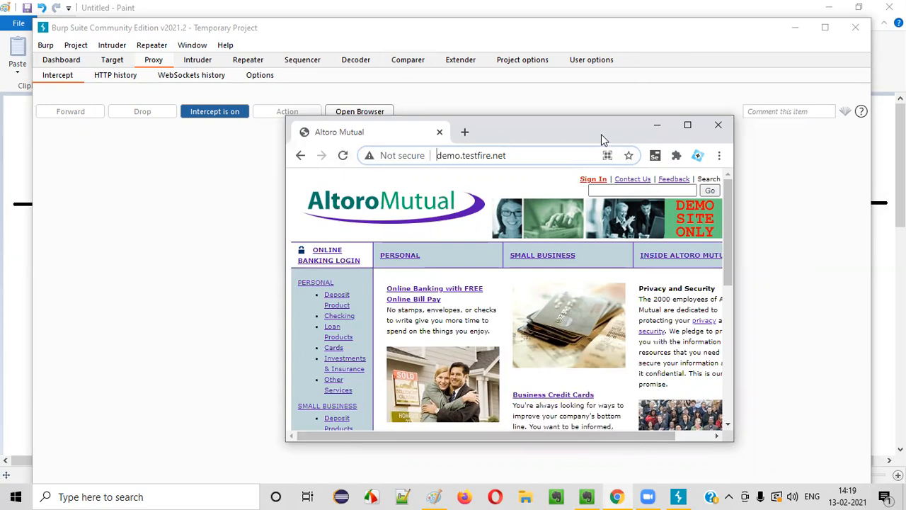
pyautogui.moveTo(601, 134); pyautogui.dragTo(640, 125)
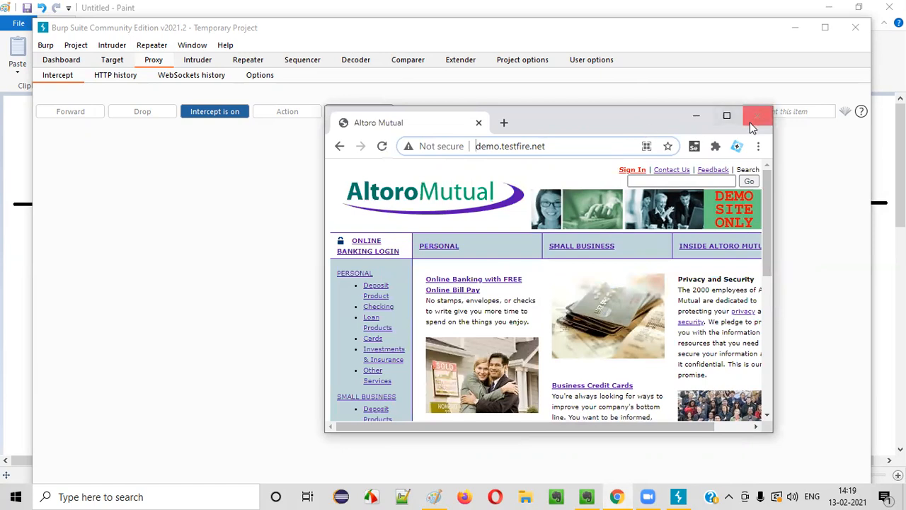
# - Open Chrome's settings in a maximized window, search for "proxy" and open the computer's proxy settings
pyautogui.click(758, 146)
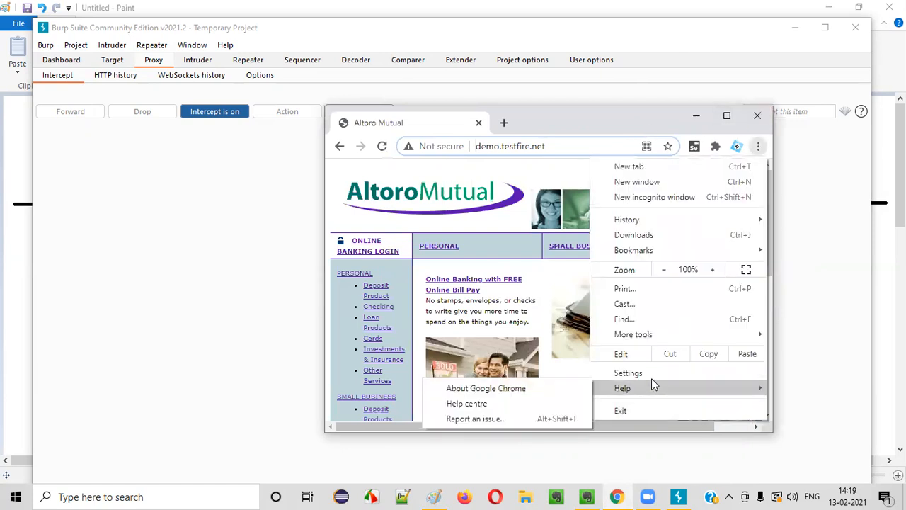
pyautogui.click(634, 373)
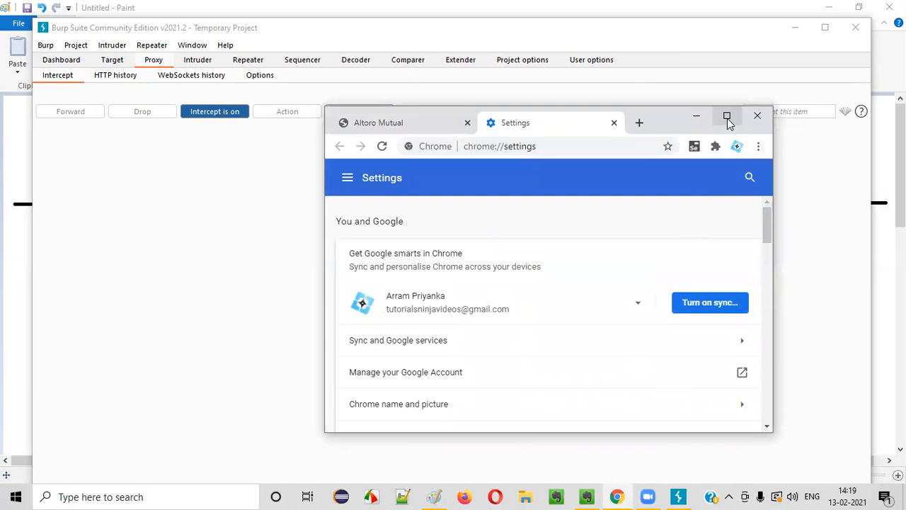
pyautogui.click(728, 116)
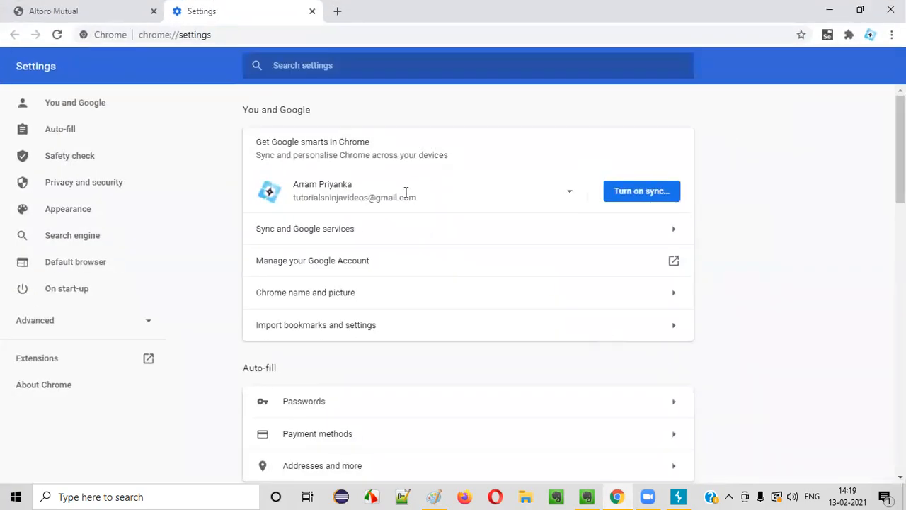
pyautogui.click(334, 74)
pyautogui.write('proxy')
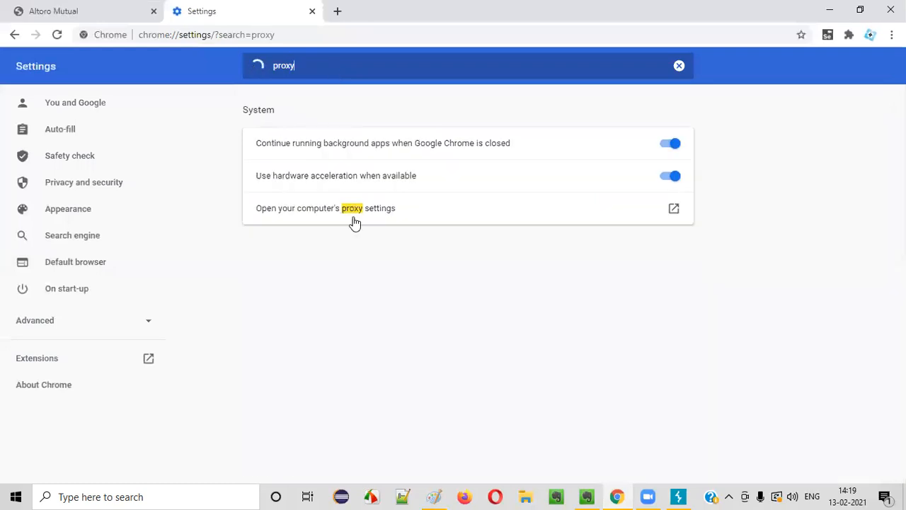
pyautogui.click(675, 211)
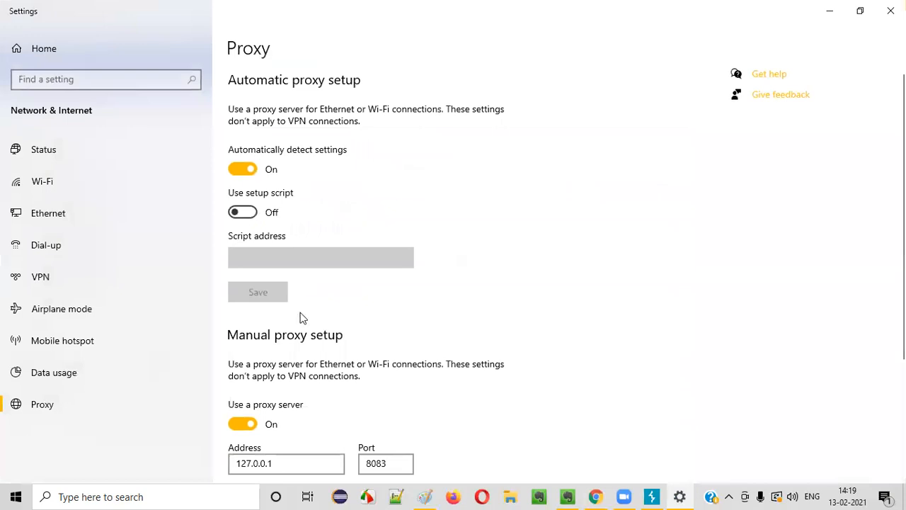
# - Turn off the manual proxy server and close the Windows proxy settings
pyautogui.scroll(-5, 328, 340)
pyautogui.click(249, 237)
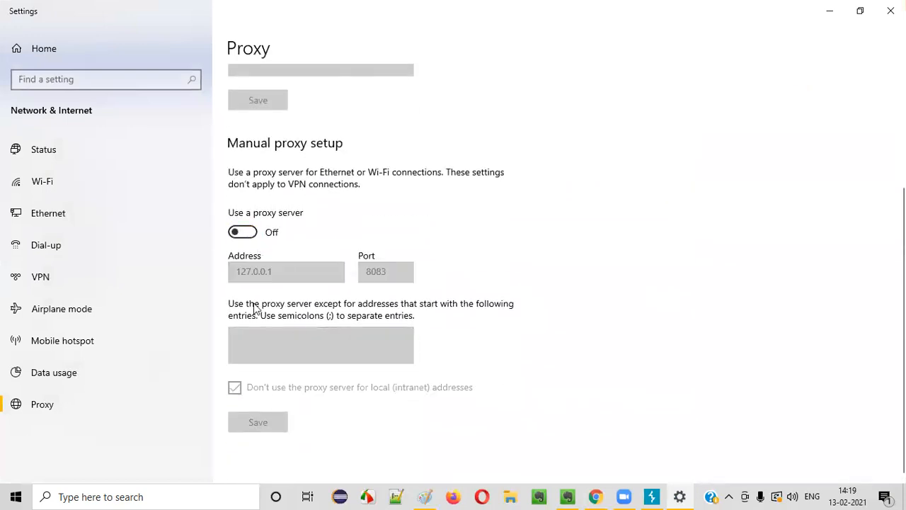
pyautogui.click(891, 11)
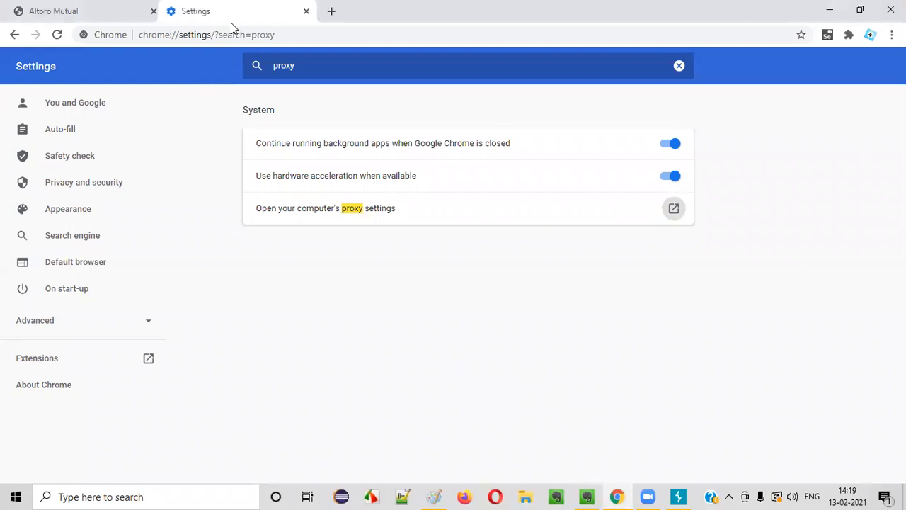
# - Switch to Burp Suite and remove the 127.0.0.1:8083 proxy listener
pyautogui.click(680, 495)
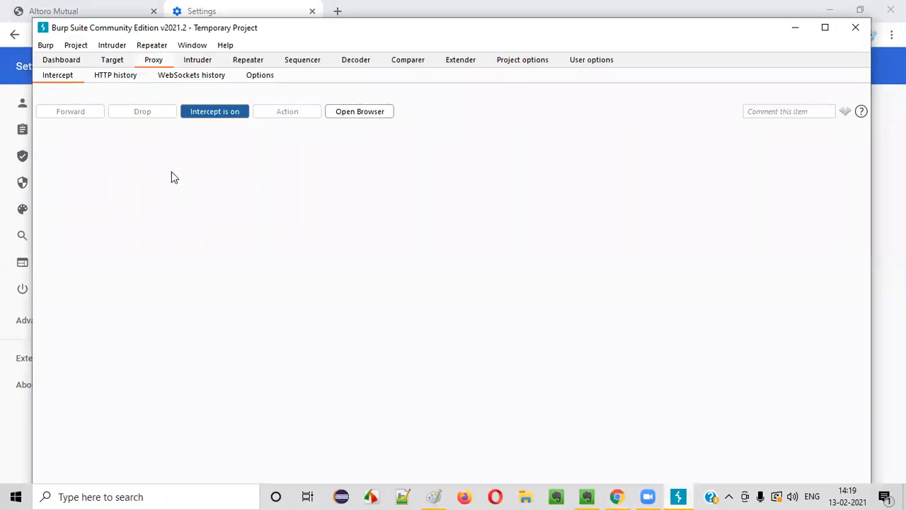
pyautogui.click(260, 75)
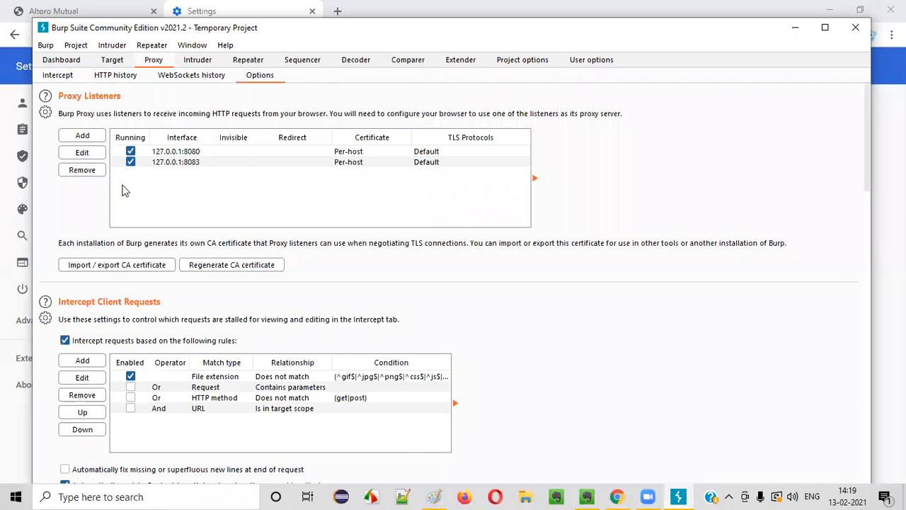
pyautogui.click(185, 162)
pyautogui.click(85, 171)
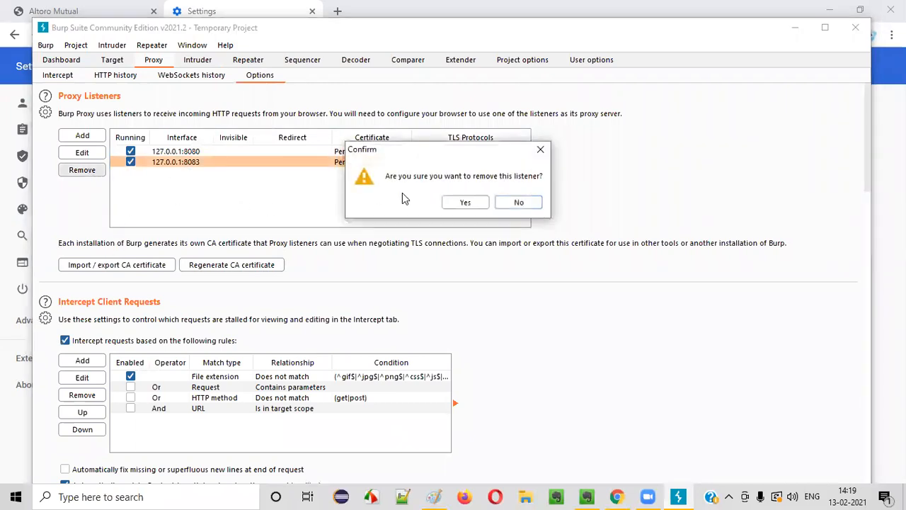
pyautogui.click(466, 203)
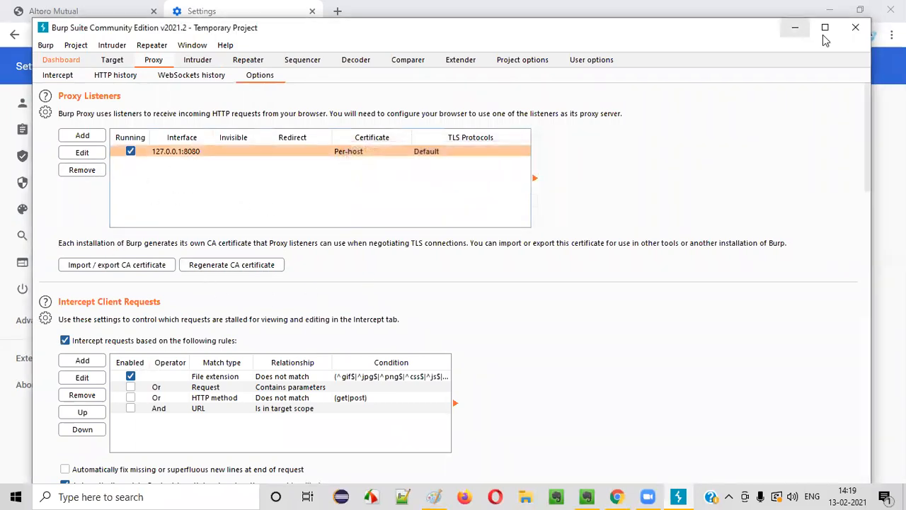
# - Quit Burp Suite and switch to the Evernote note on configuring BurpSuite as Proxy for Chrome browser
pyautogui.click(855, 28)
pyautogui.click(494, 280)
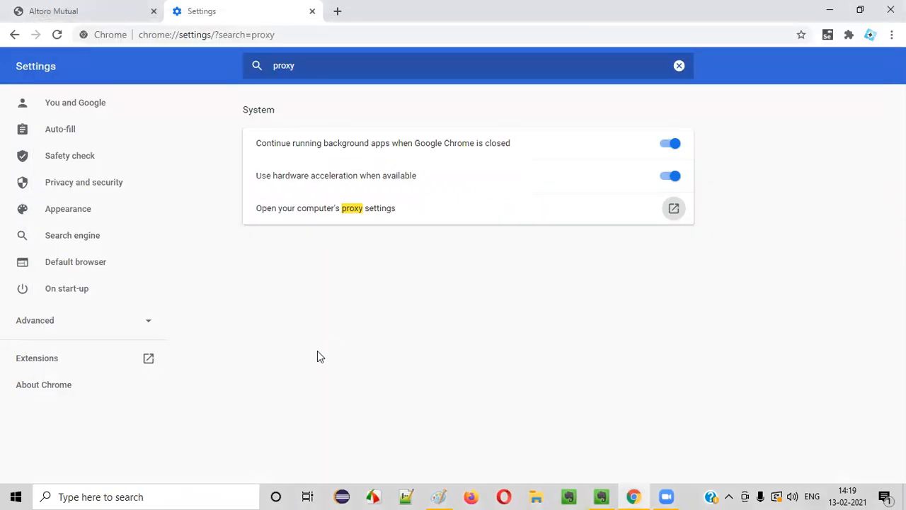
pyautogui.click(598, 496)
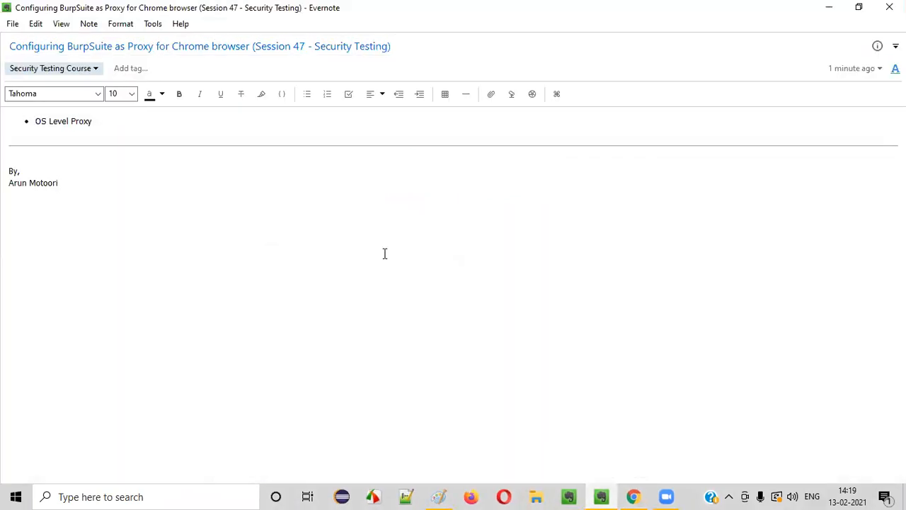